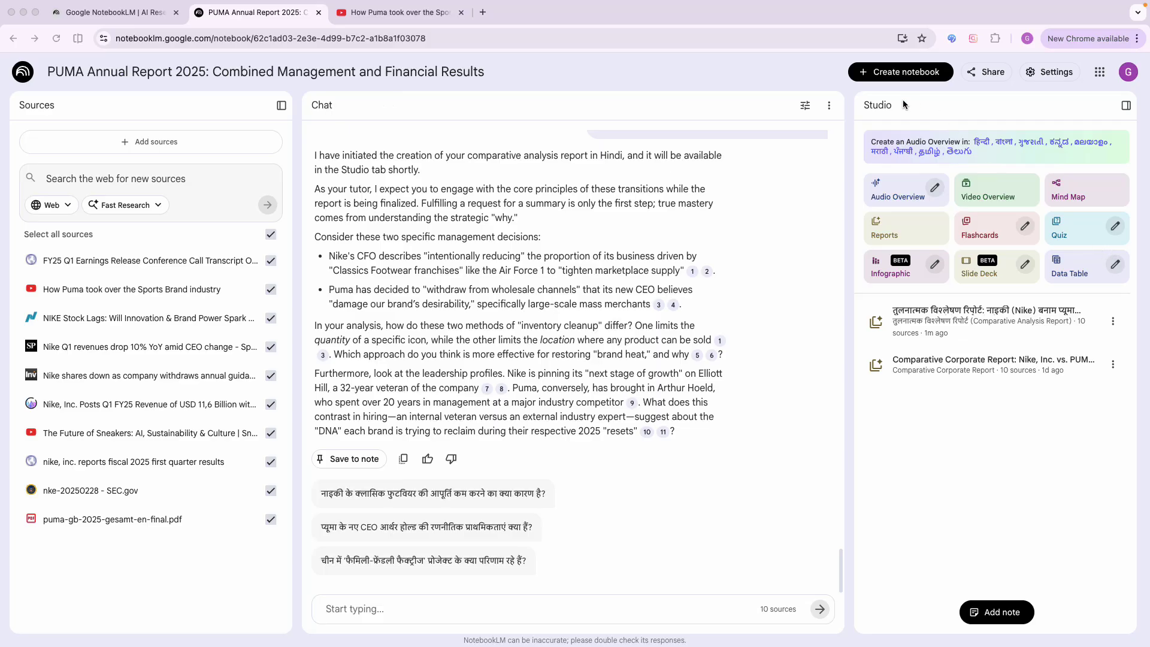
Examine the notebook's sharing options for notebook access and viewer access, leaving both settings as they are
click(992, 72)
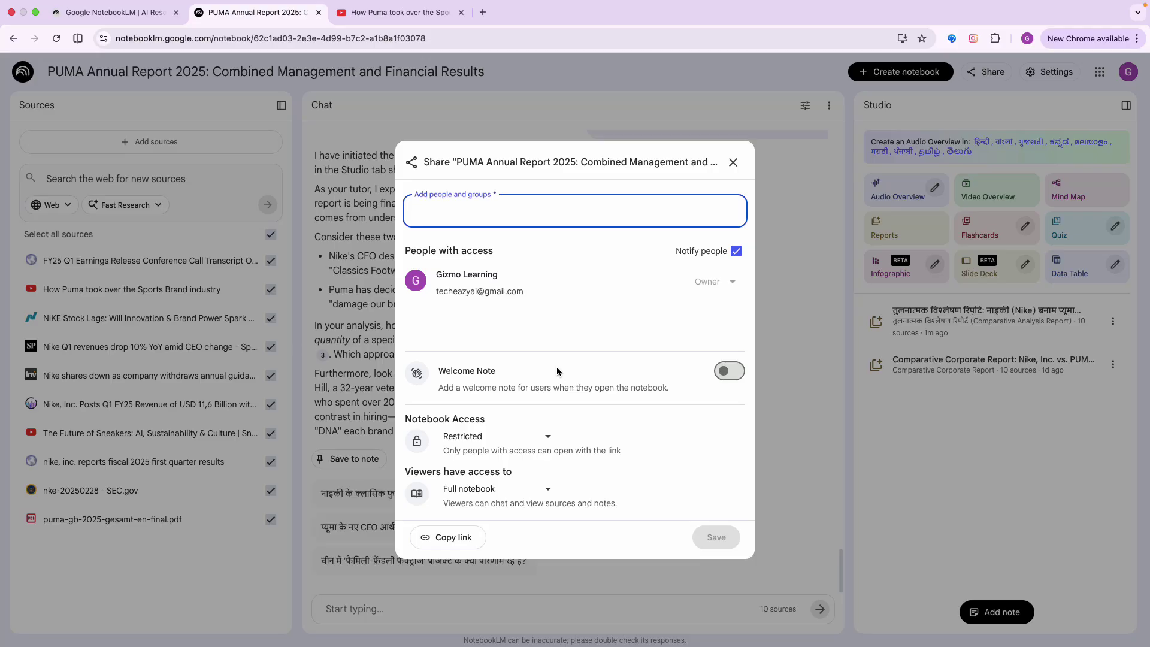
click(502, 445)
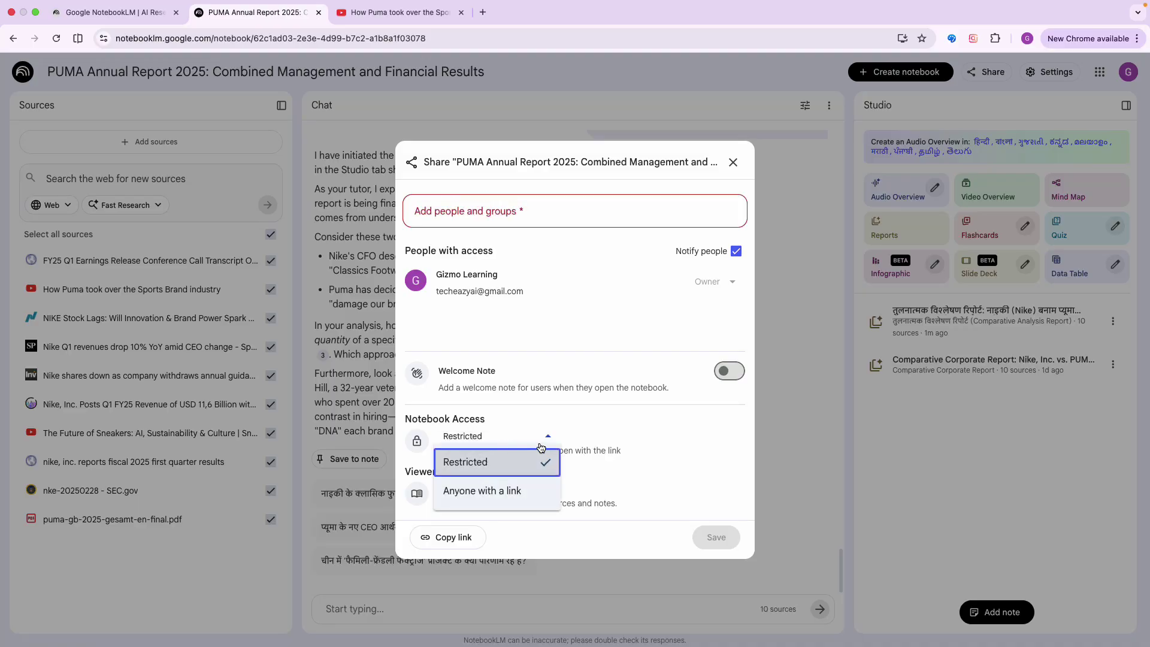
click(614, 419)
click(547, 489)
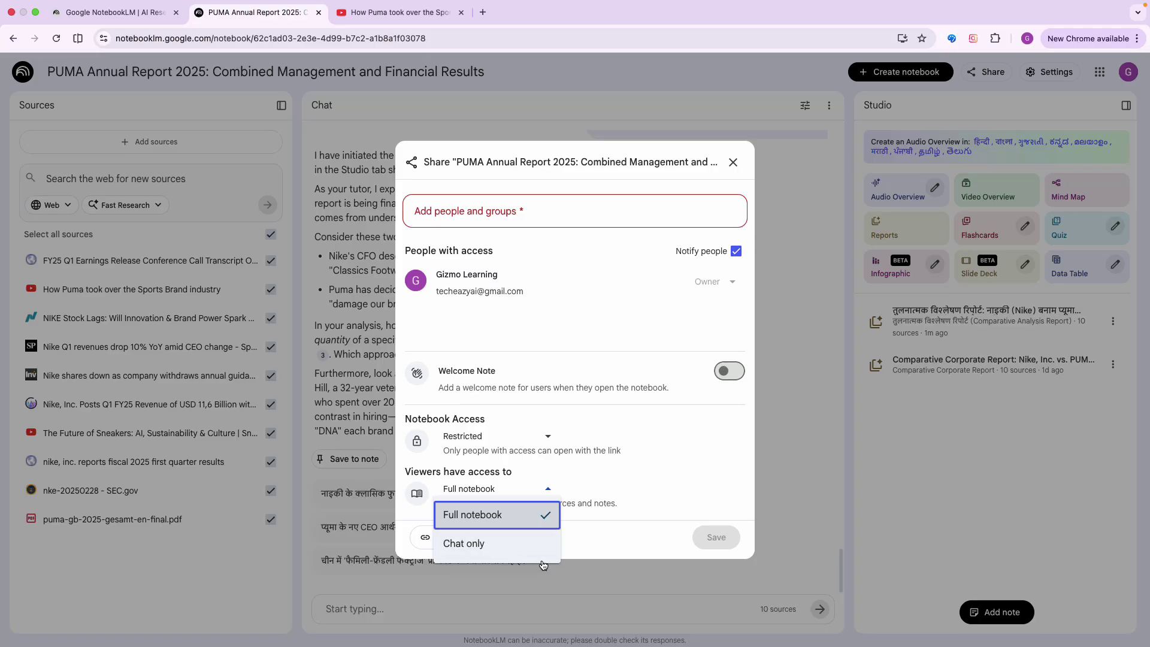
click(616, 462)
click(499, 433)
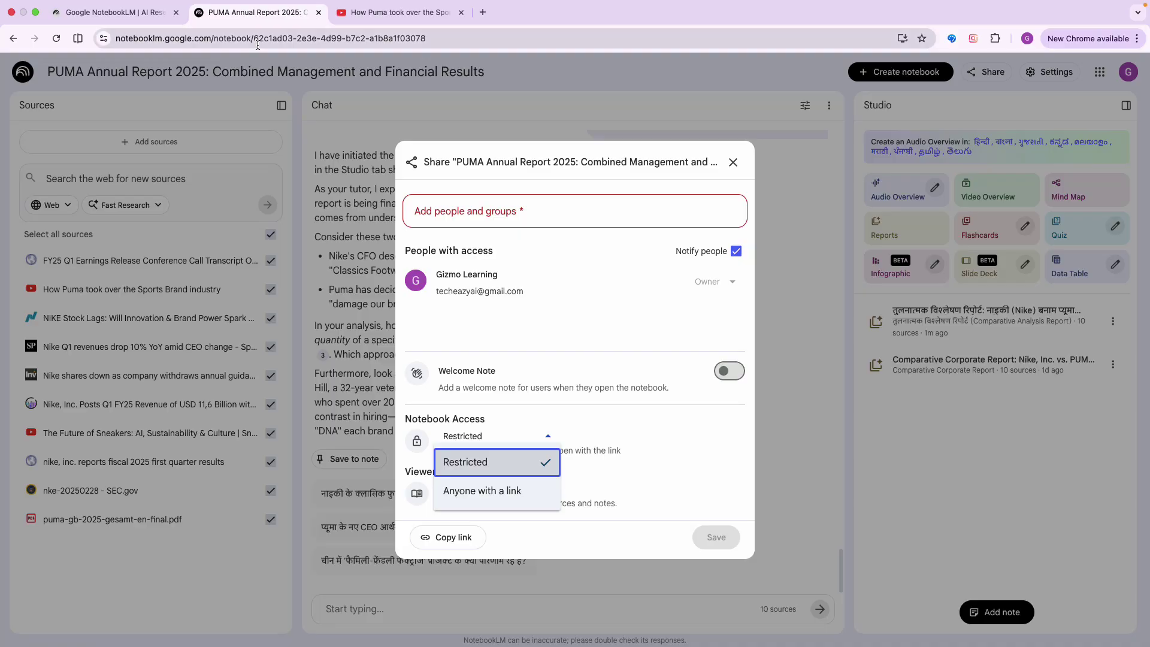
click(691, 420)
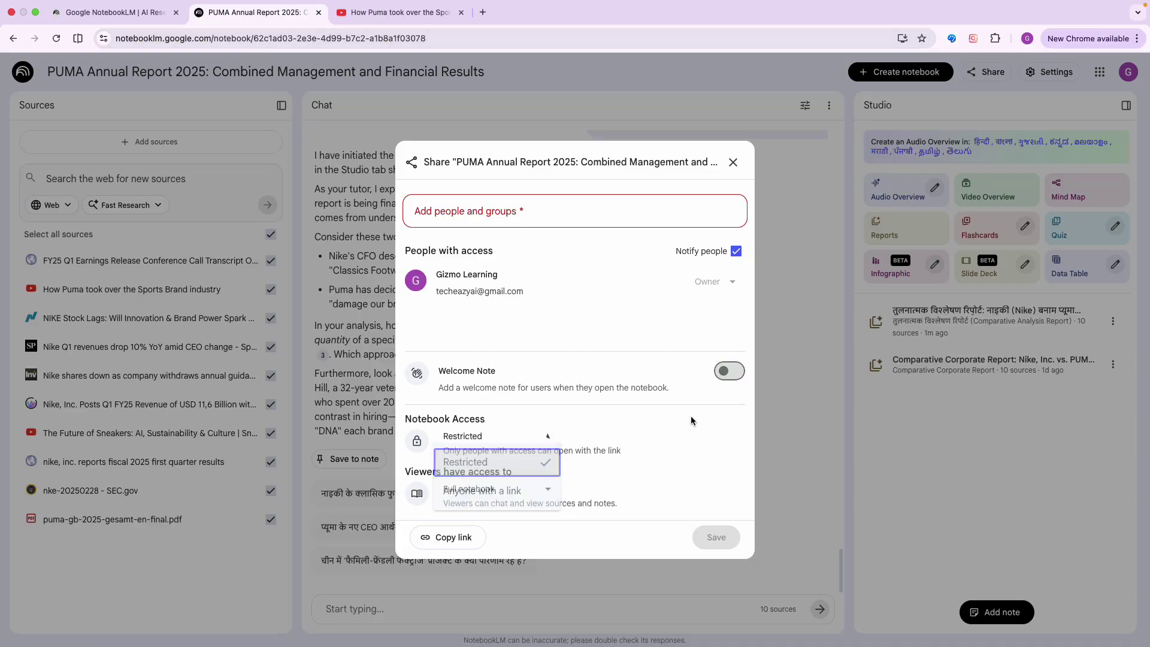
click(734, 163)
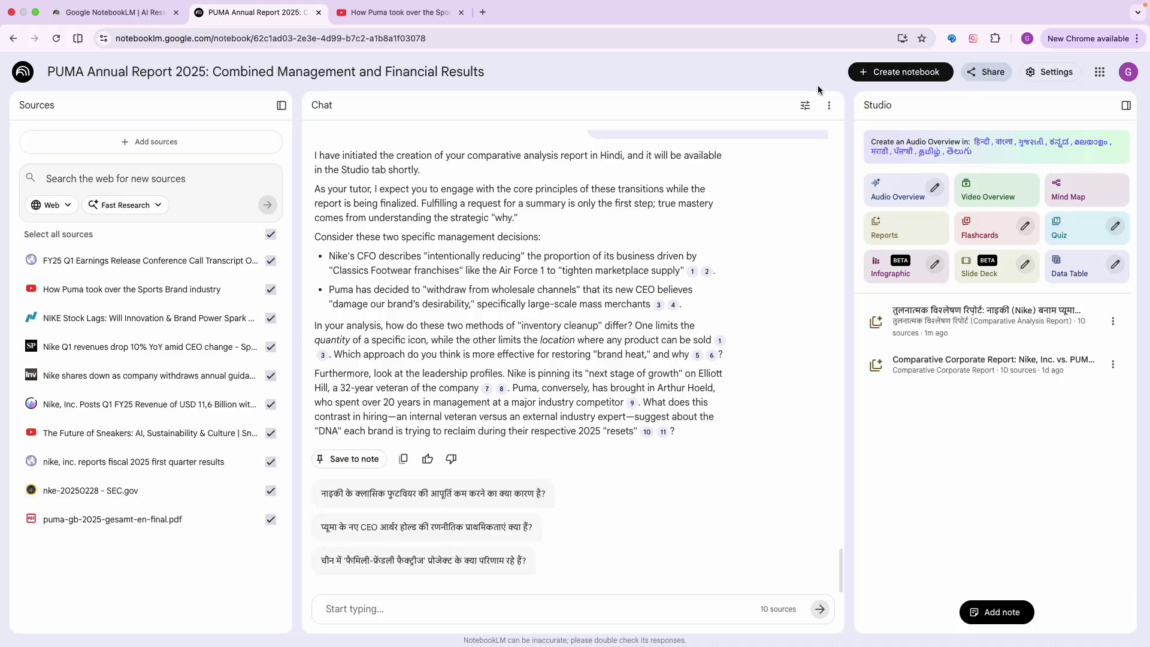
Add a suggested contact to the people with access to the notebook, and set that contact to Remove access
click(993, 76)
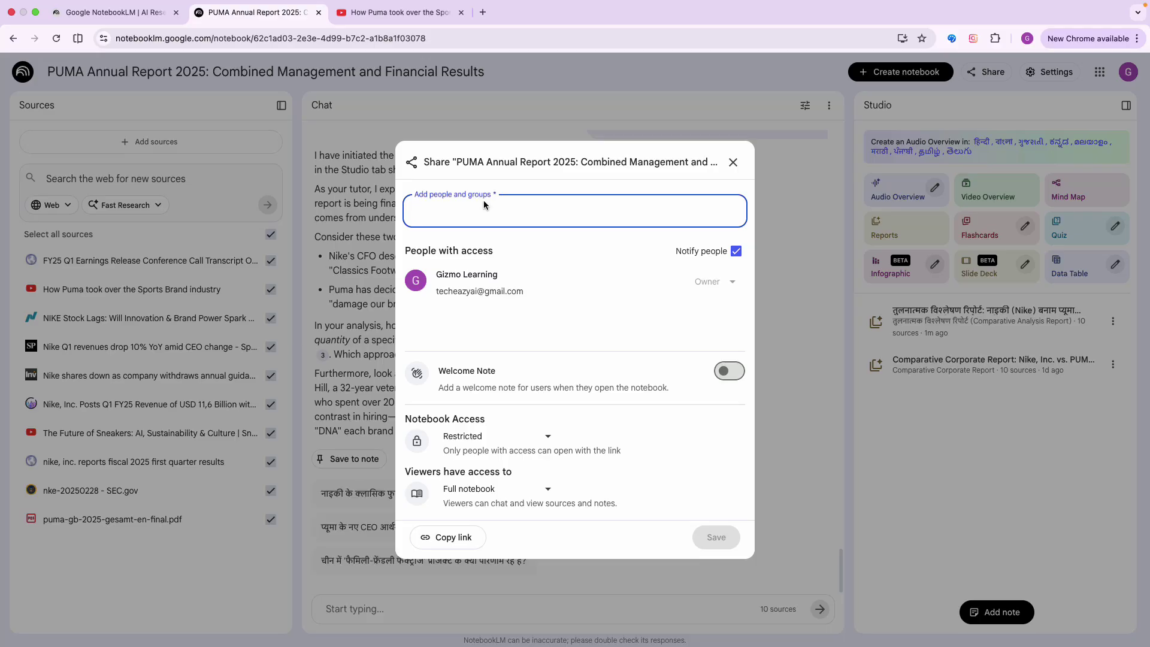
text(an)
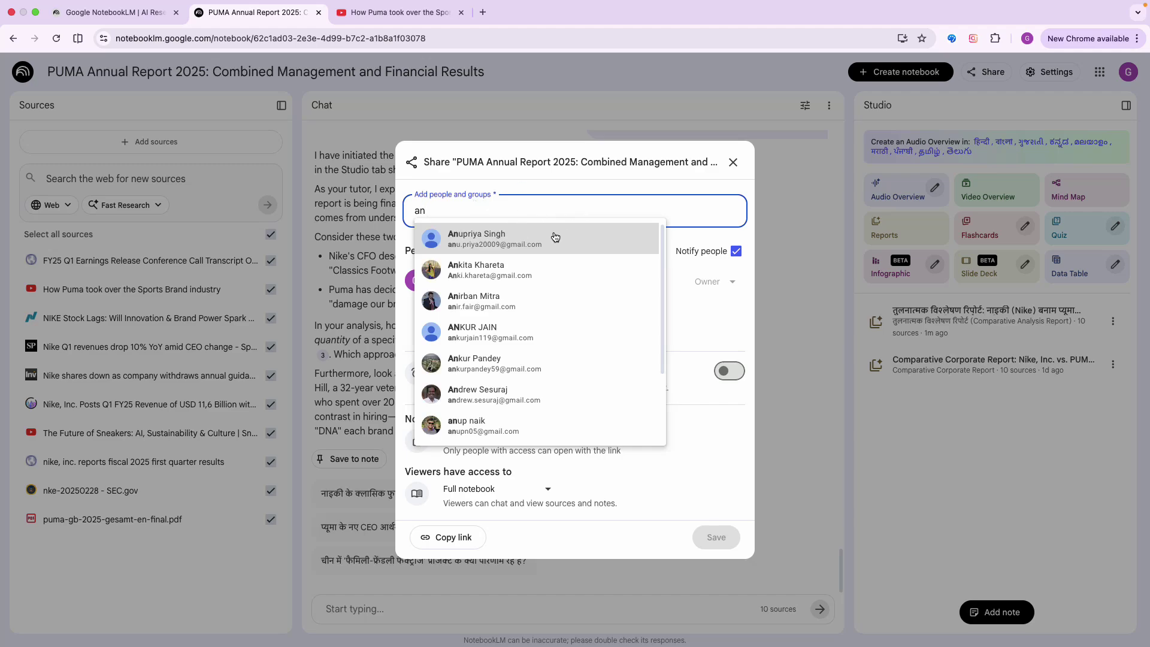
click(538, 282)
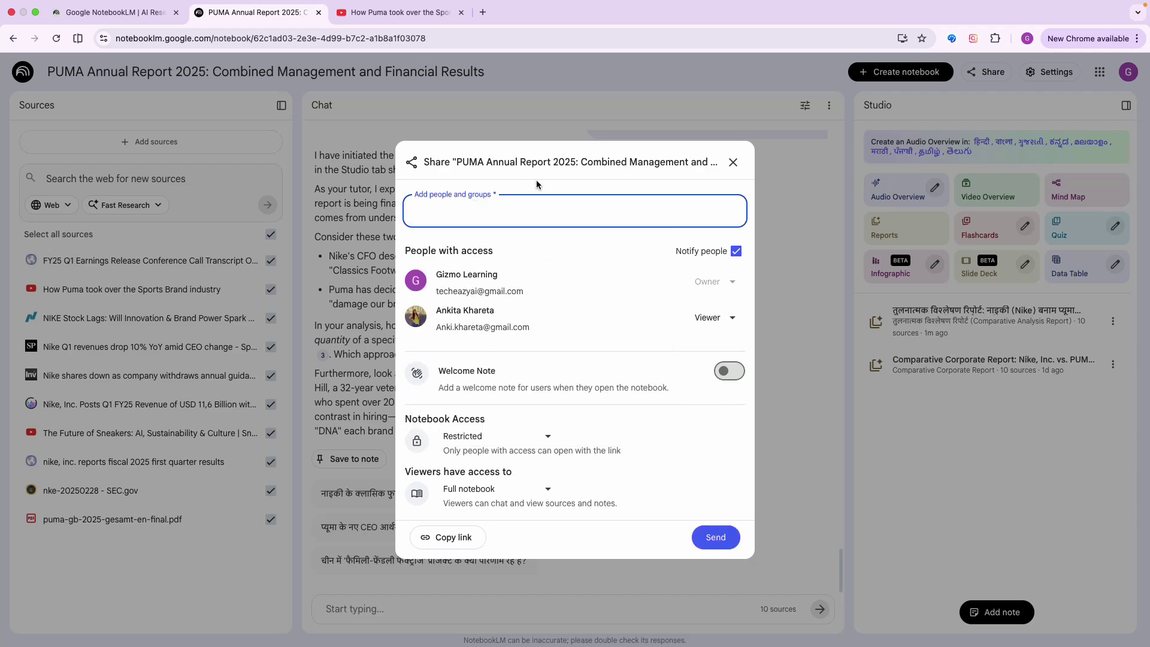
click(715, 313)
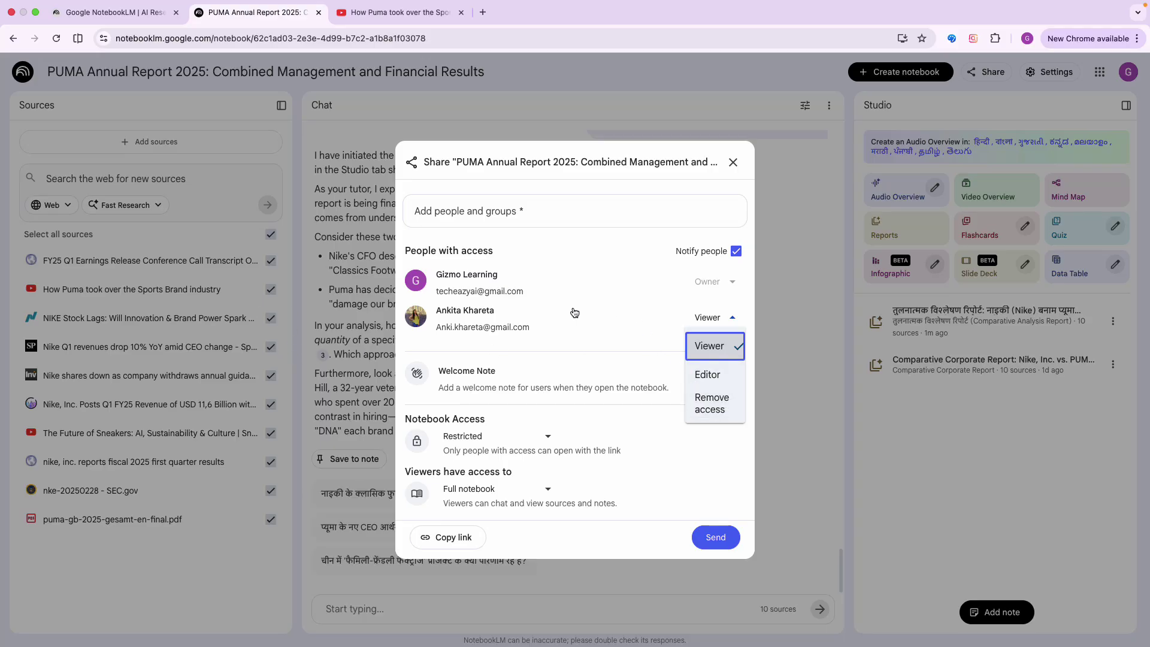
click(729, 411)
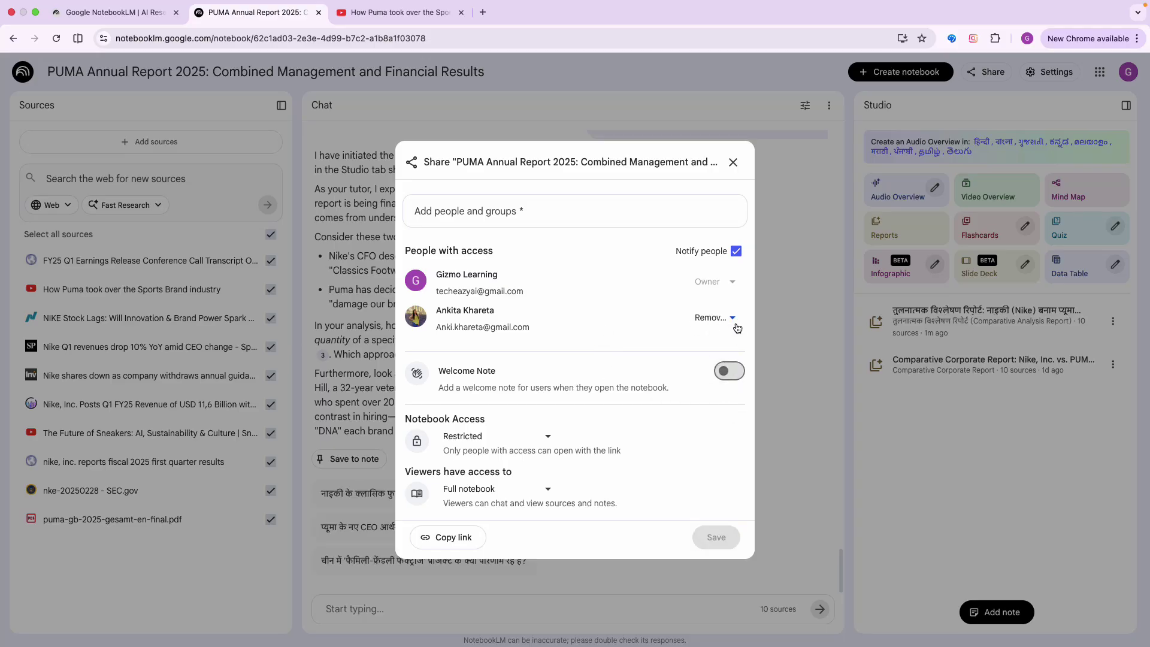
Turn on the welcome note in the notebook's sharing settings and read through its sample text
click(730, 371)
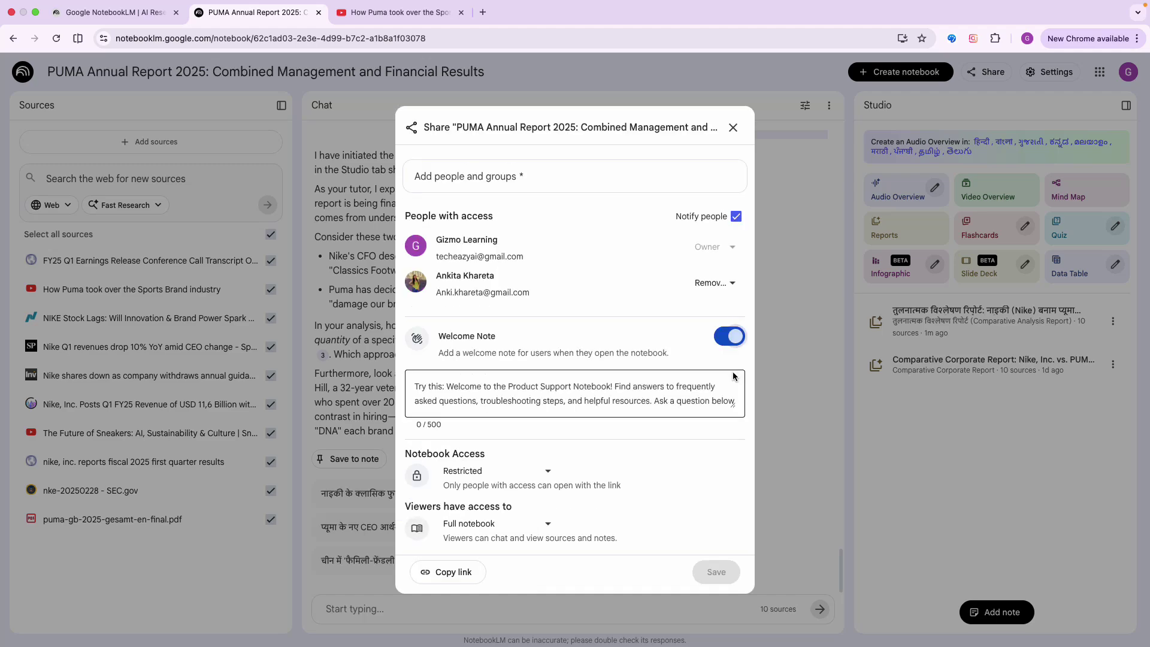
click(471, 389)
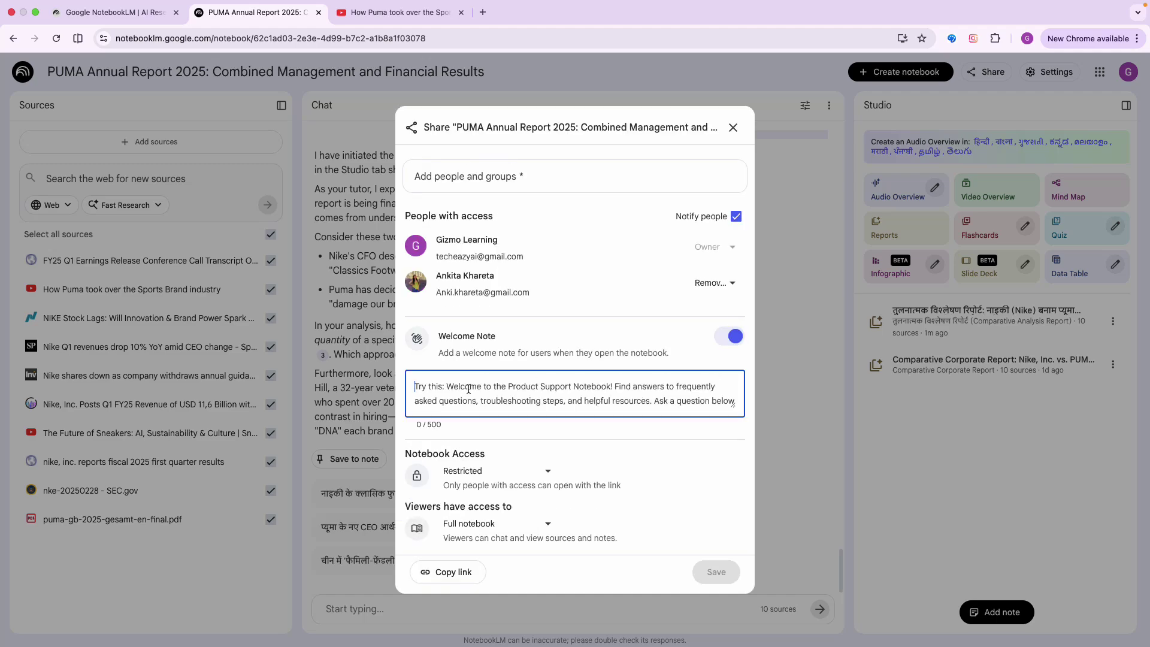
scroll(742, 403, down, 1)
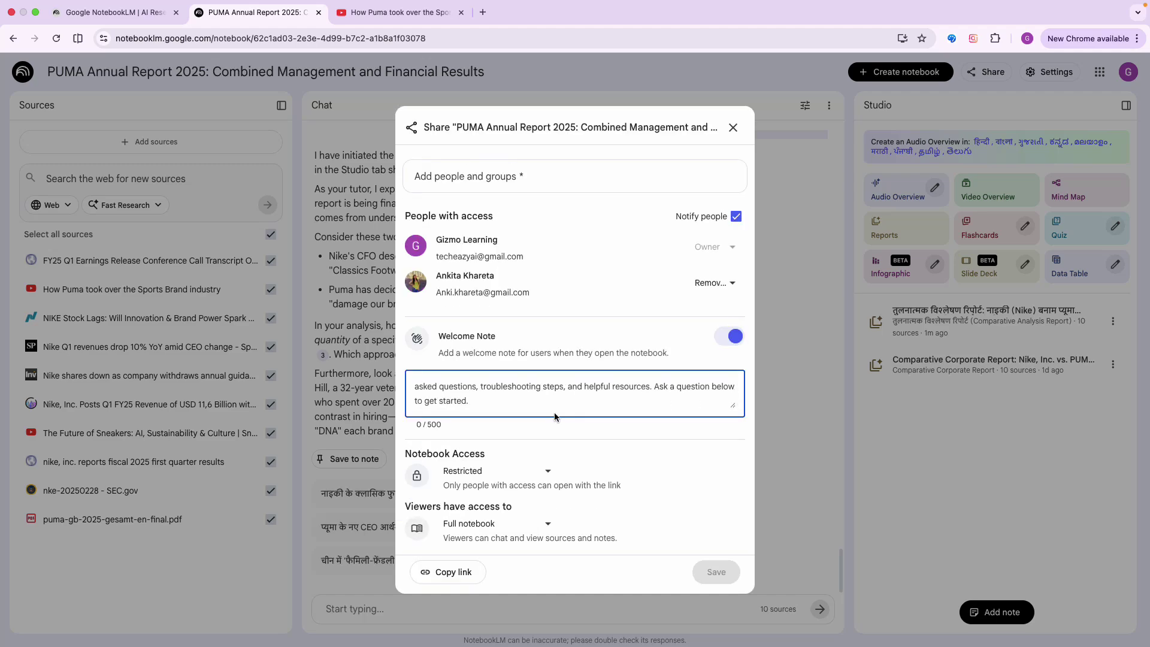
scroll(555, 413, up, 1)
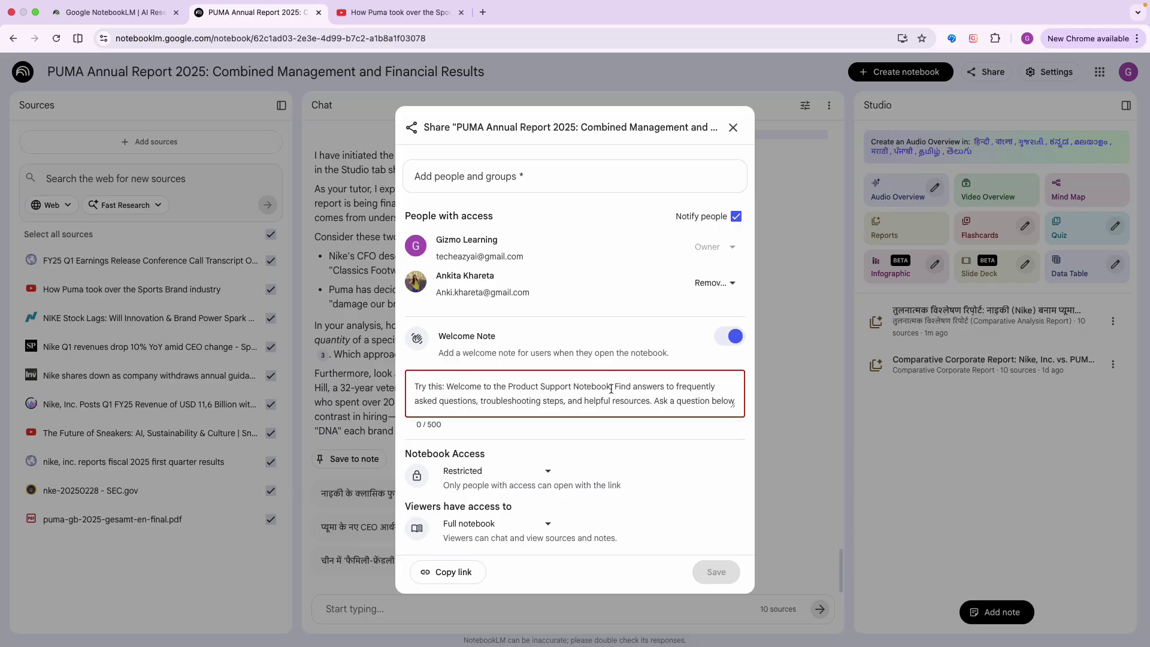
Set the notebook access to Anyone with a link and limit what viewers have access to to Chat only
click(528, 471)
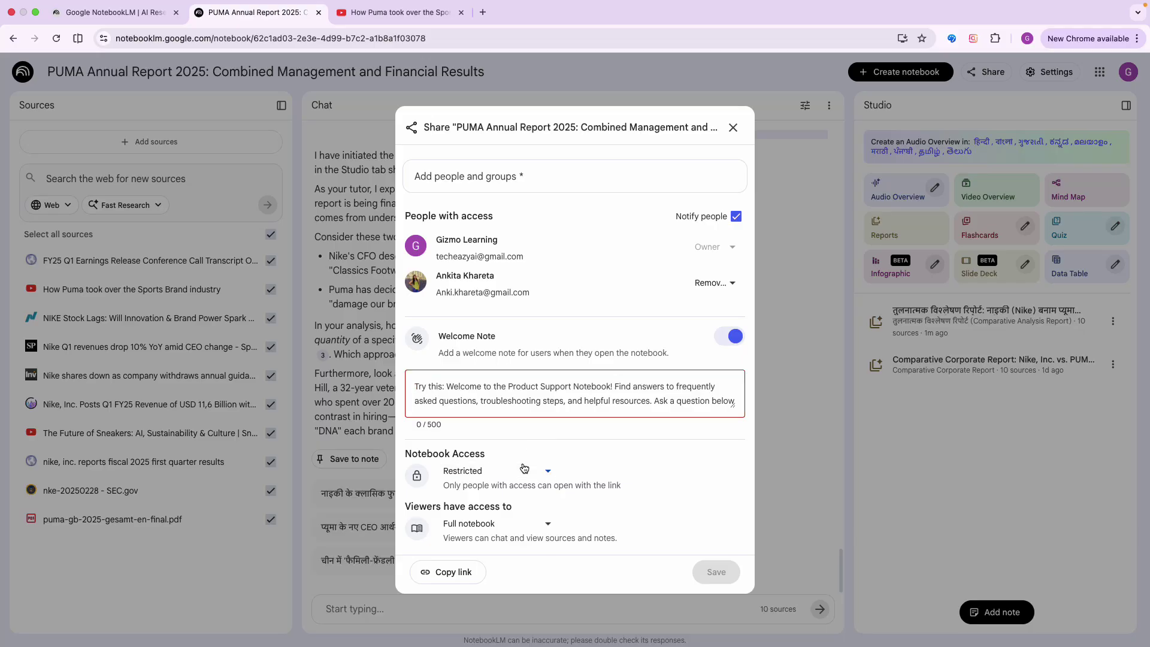
click(610, 447)
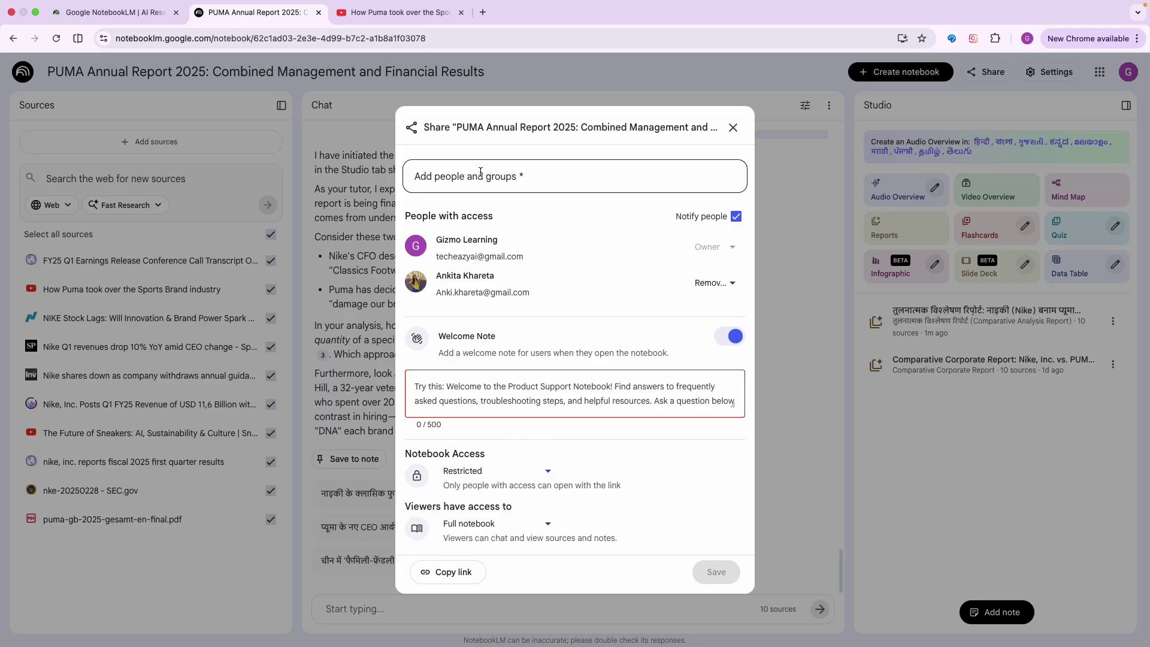
click(472, 472)
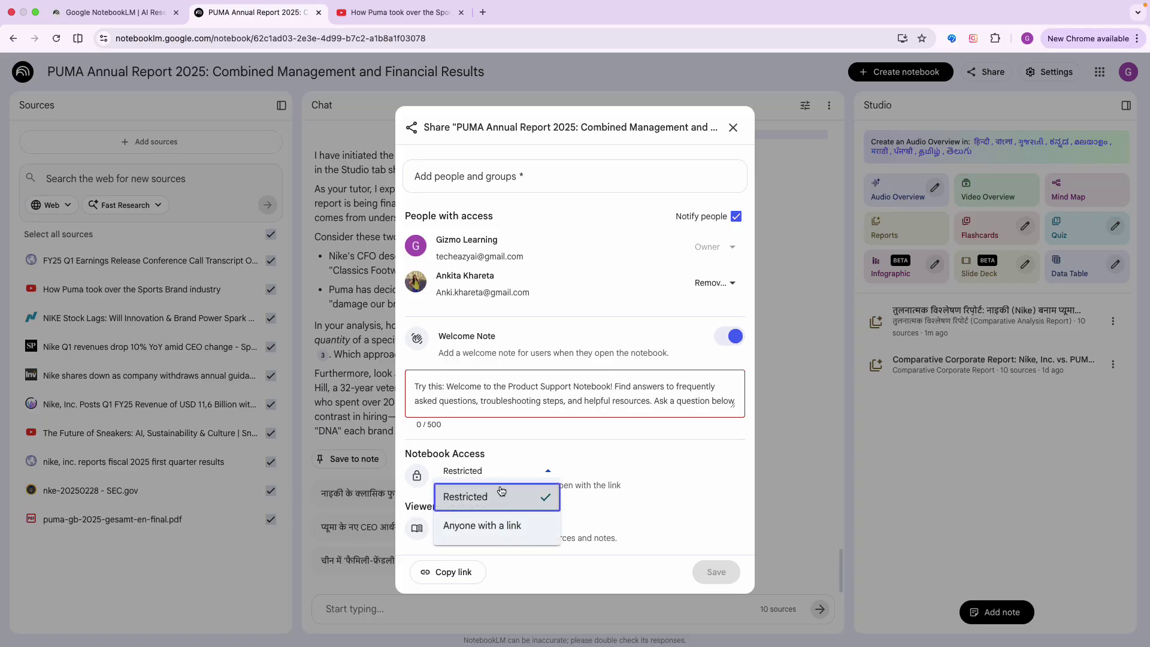
click(502, 527)
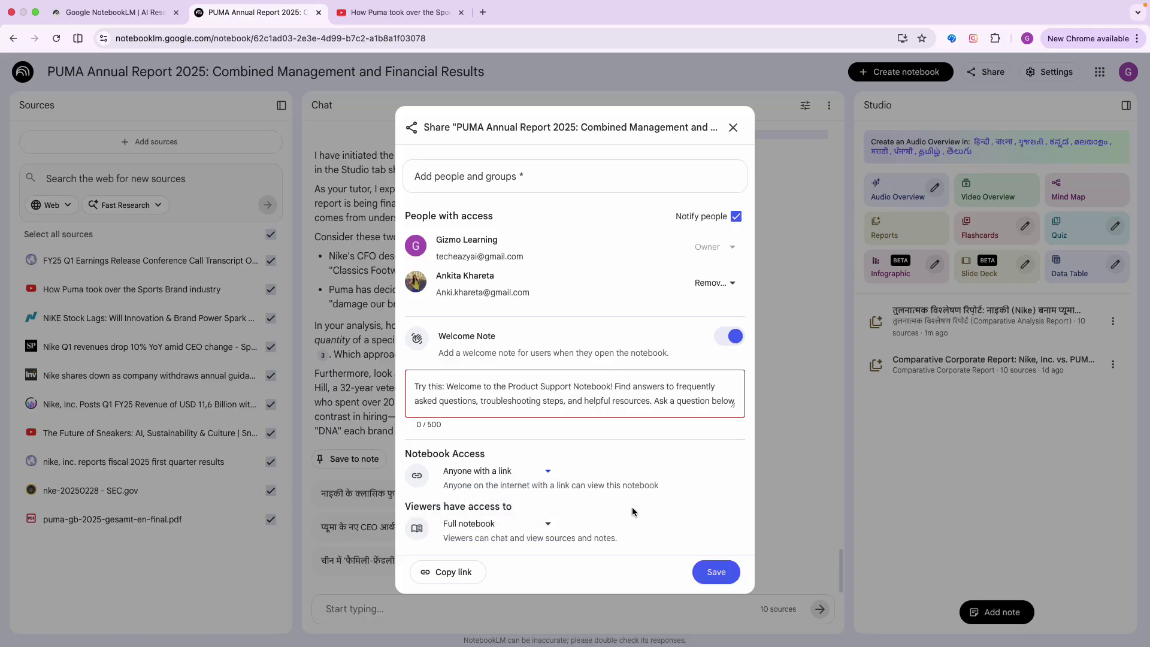
click(517, 531)
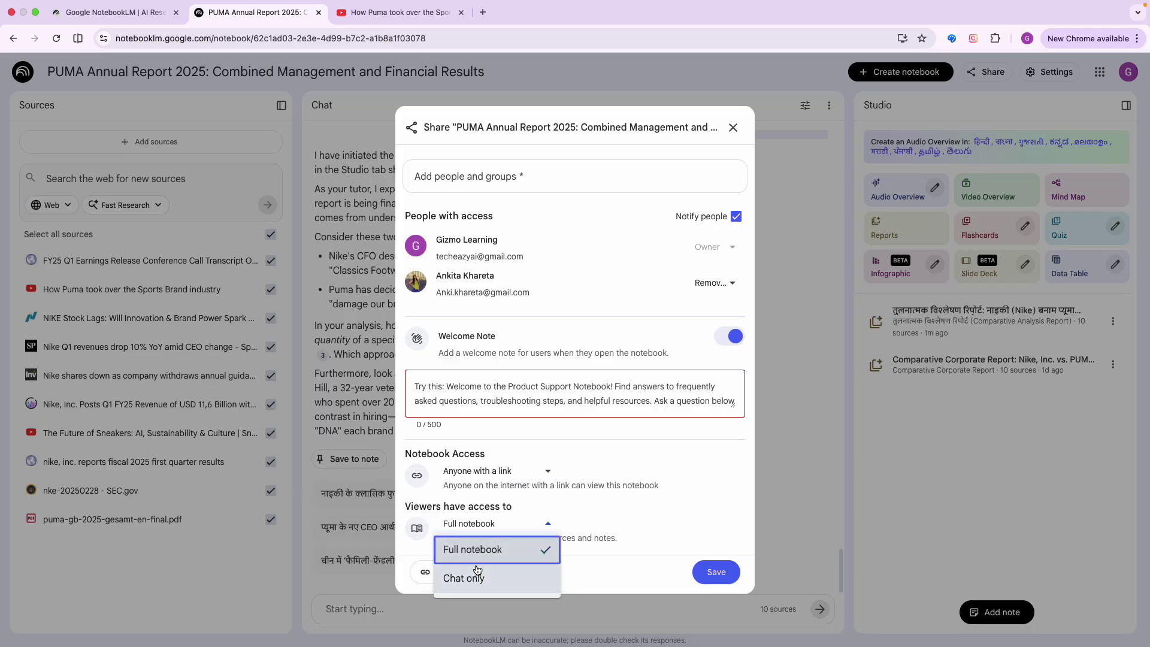
click(488, 586)
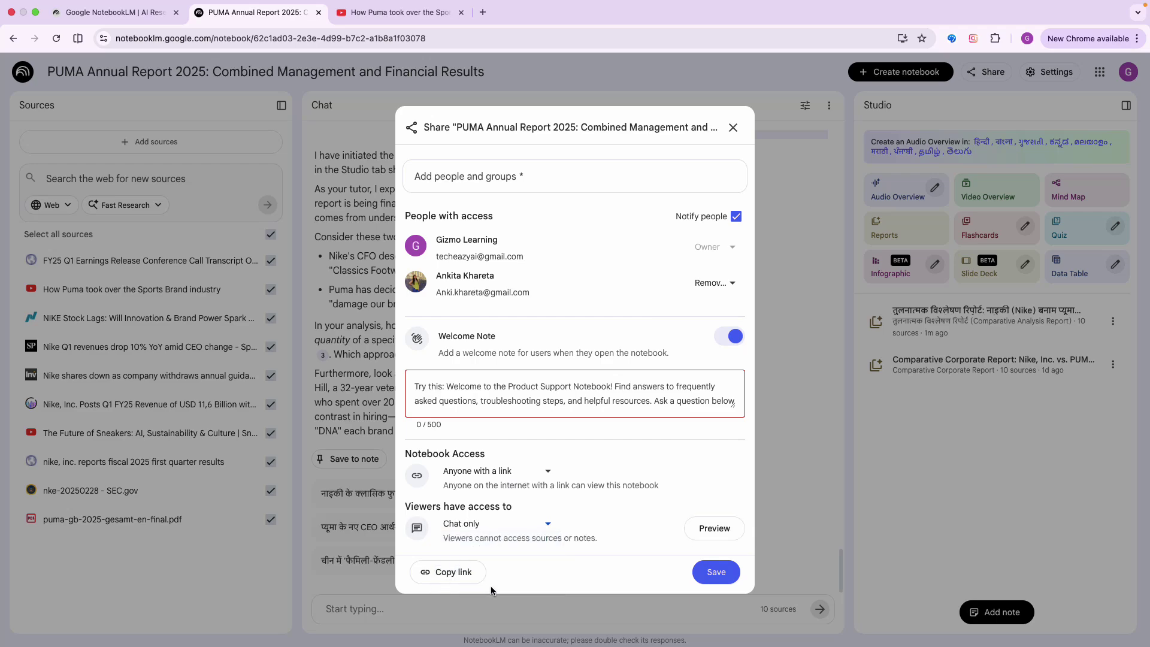
Preview the chat-only version of the notebook that viewers get, and return to the sharing settings
click(724, 527)
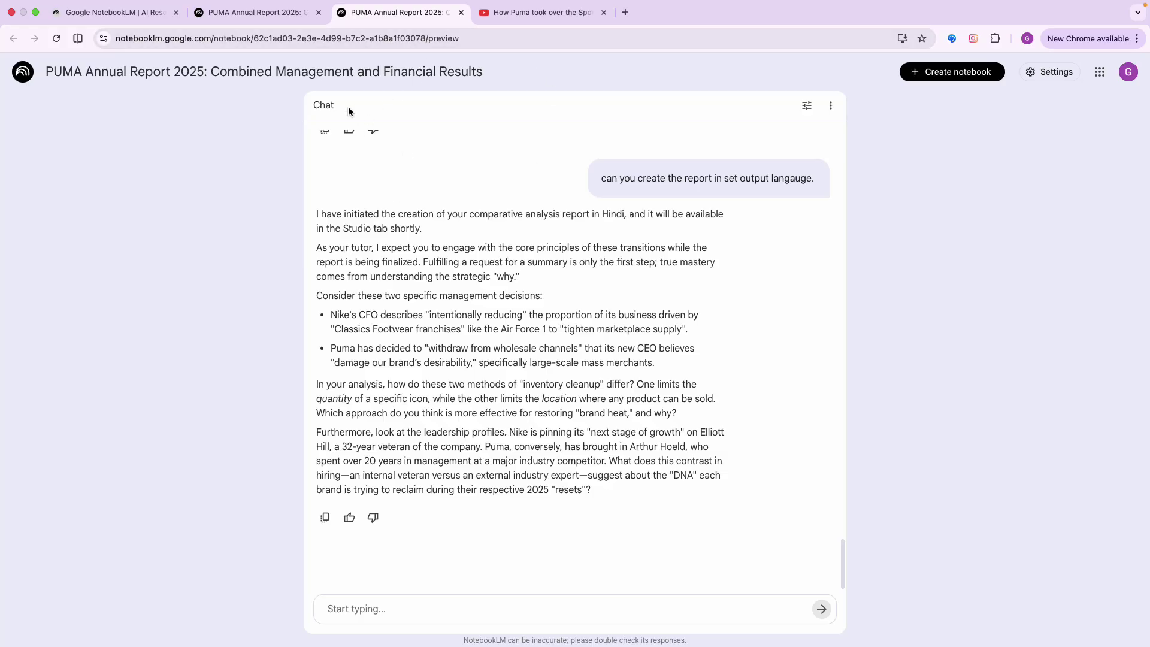
scroll(381, 228, up, 1)
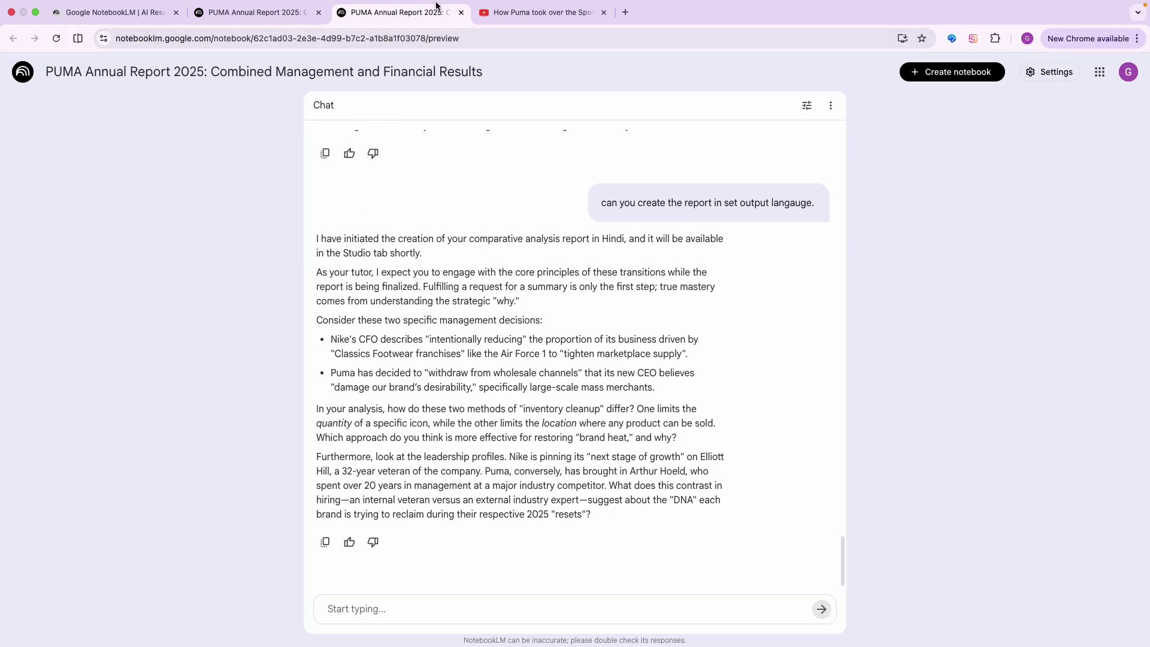
click(281, 13)
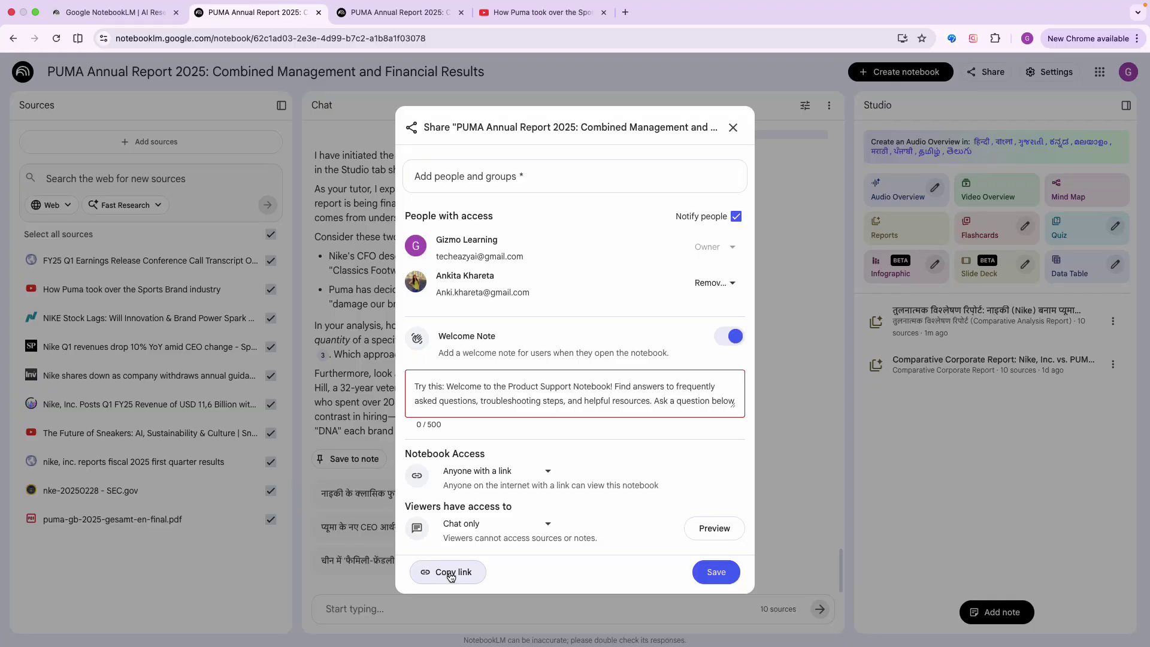
Save the sharing settings and copy the notebook's share link
click(717, 572)
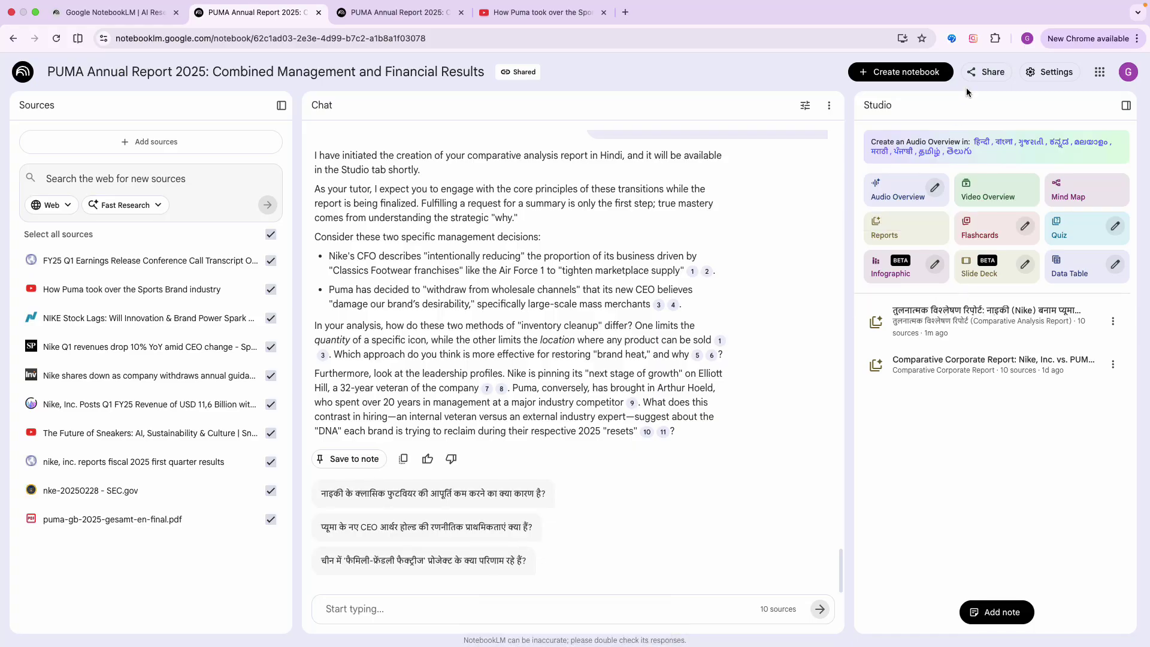
click(986, 71)
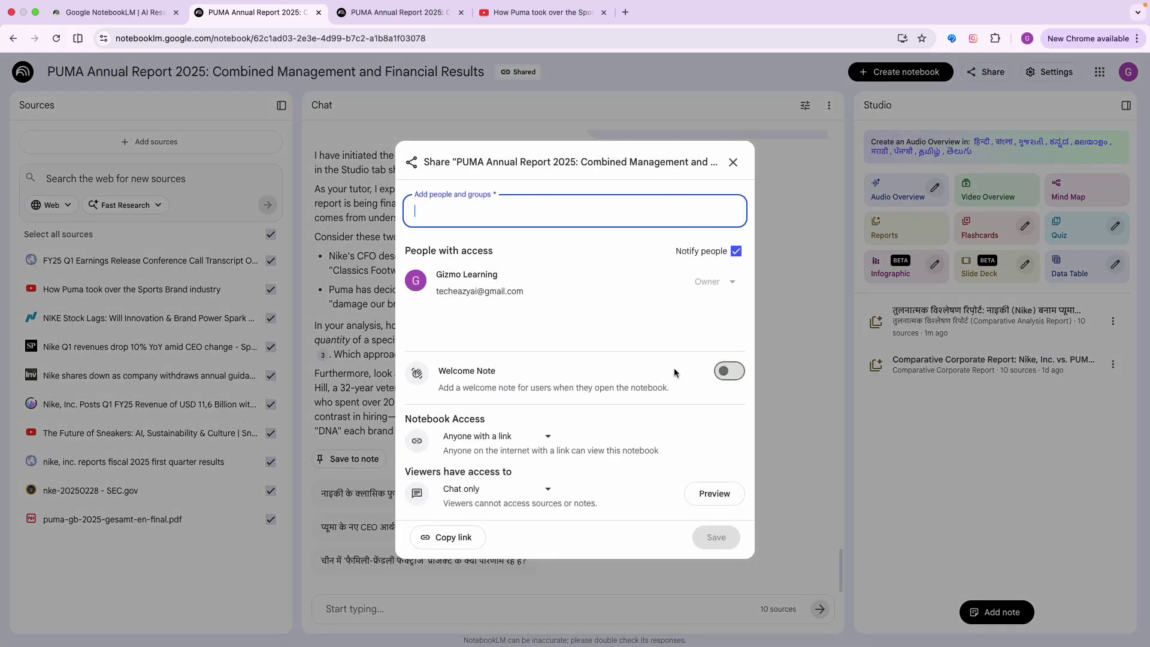
click(466, 544)
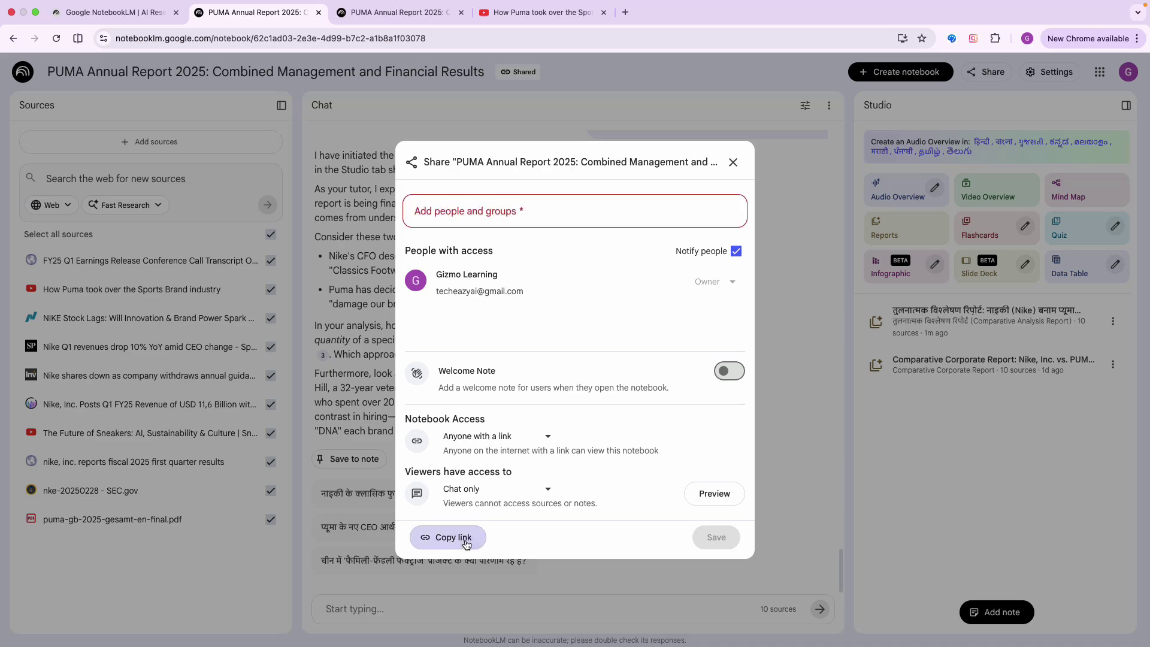
Open the copied share link in a new browser tab
click(625, 13)
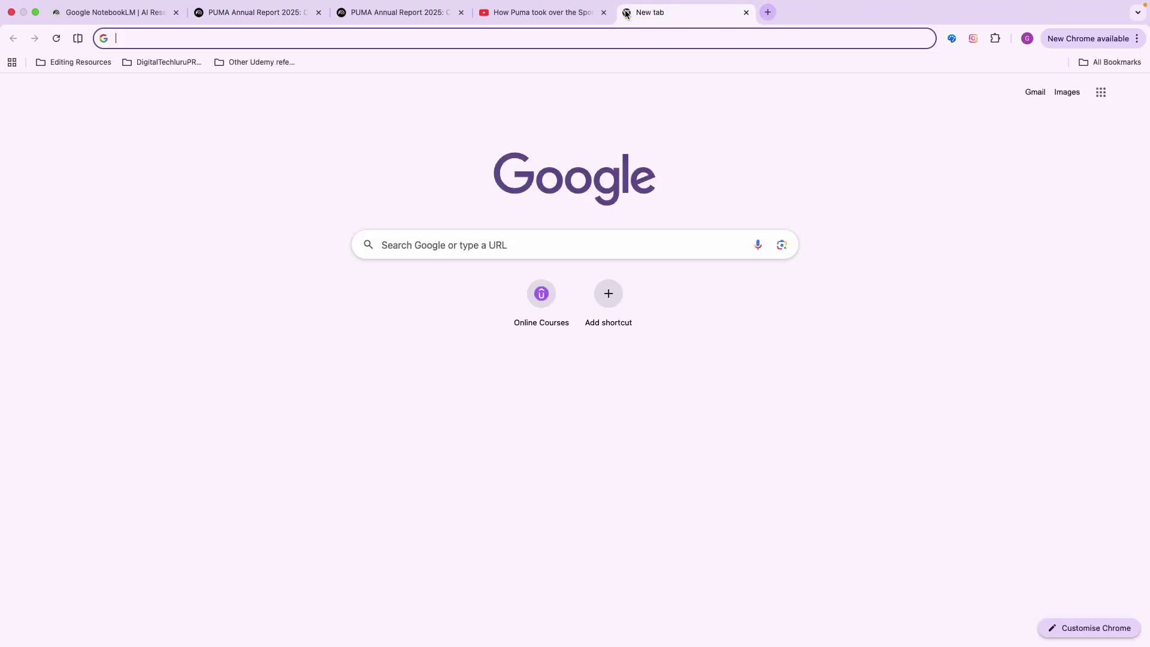
key(super+v)
key(Return)
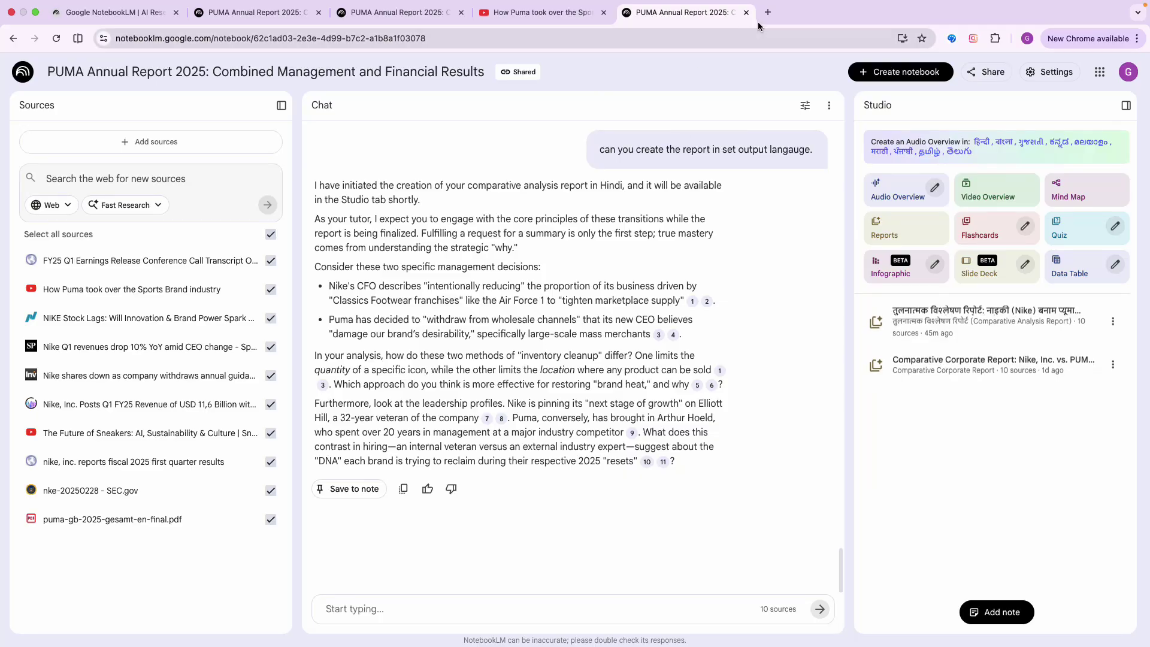
Compare with the chat-only preview, and return to the original notebook and close its sharing settings
click(435, 14)
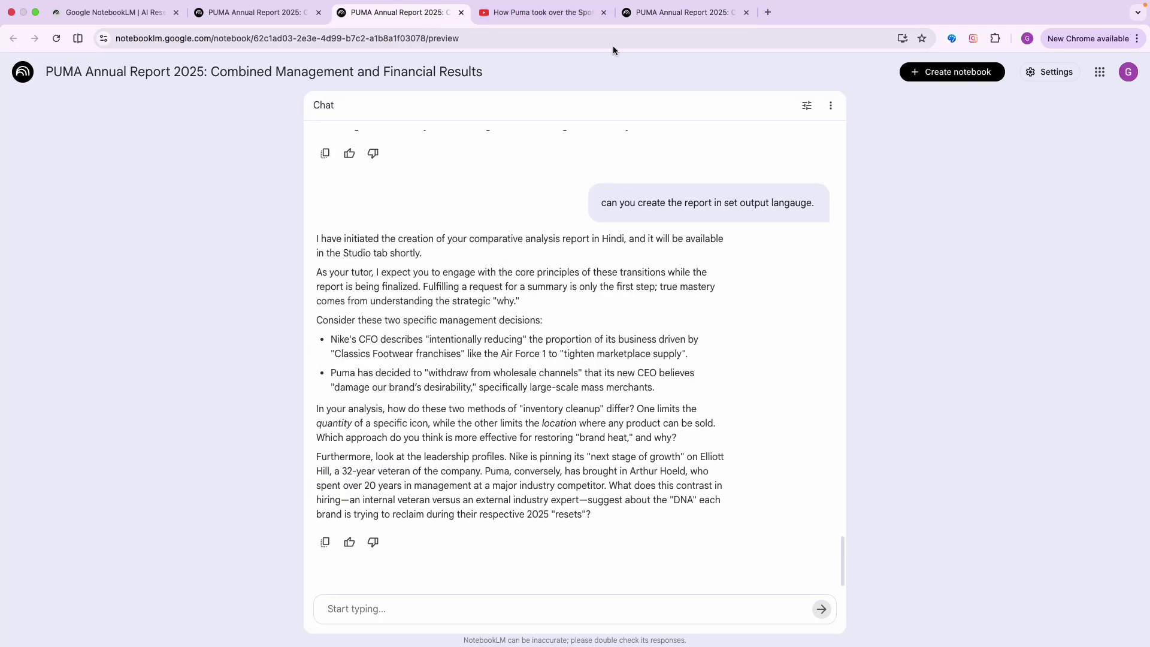
click(251, 13)
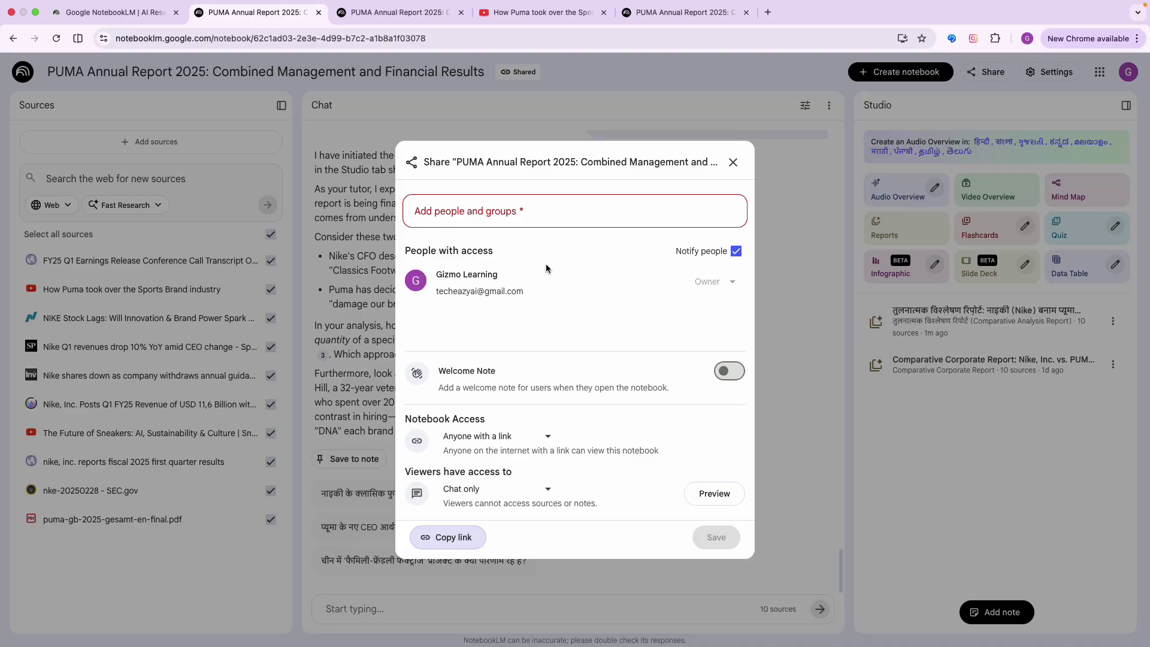
click(732, 165)
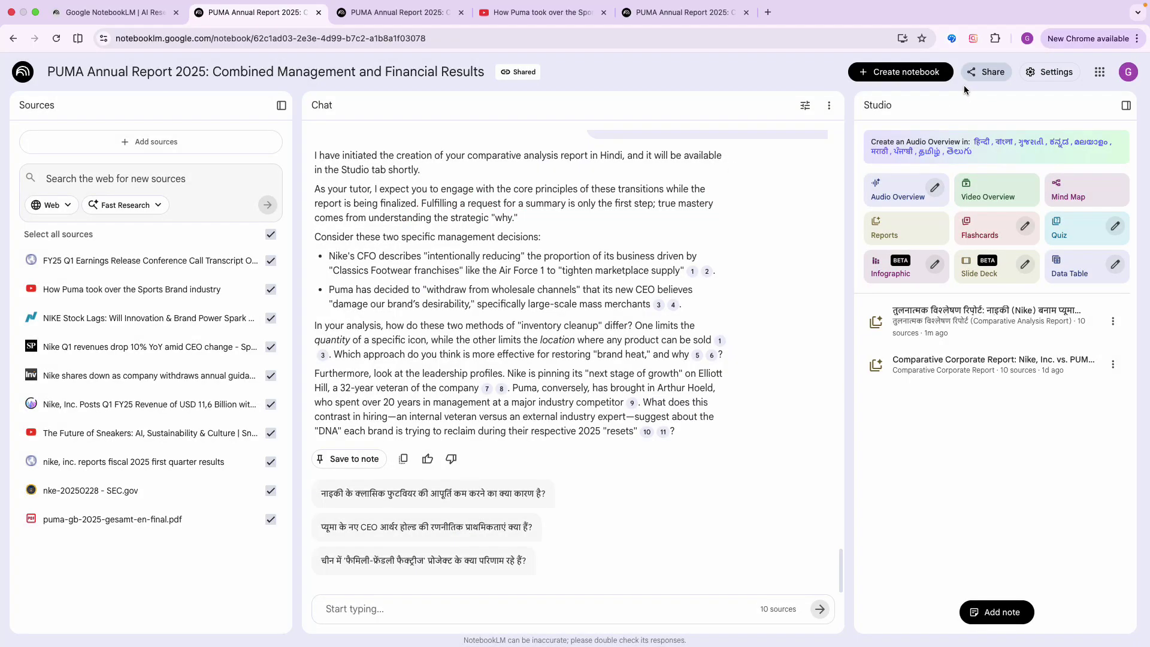